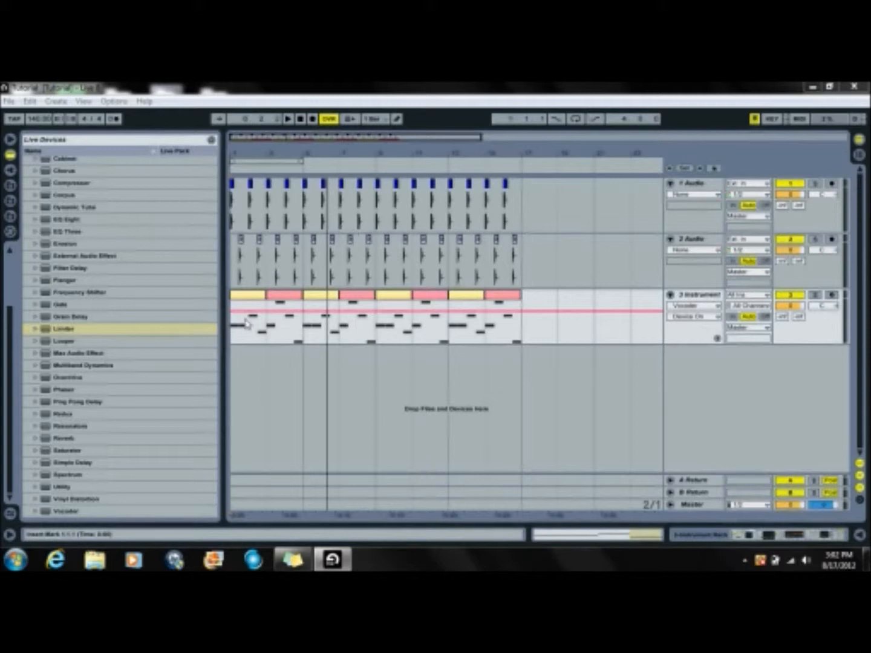
# - Play the arrangement from the start of the instrument track and stop playback
pyautogui.click(234, 327)
pyautogui.press('space')
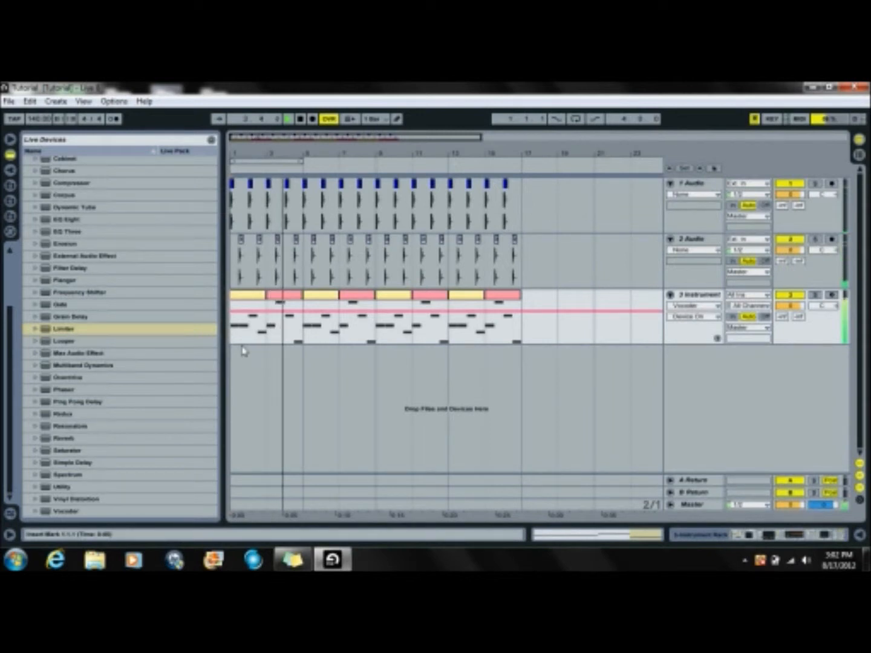
pyautogui.press('space')
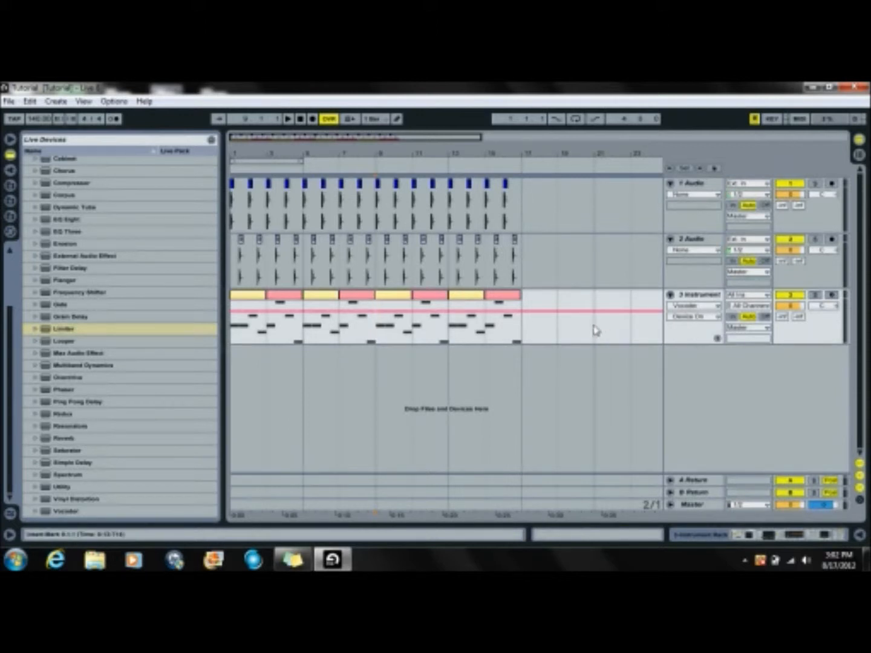
# - Show the 3 Instrument track's device chain and open the Massive editor of the Massive Top chain
pyautogui.doubleClick(687, 299)
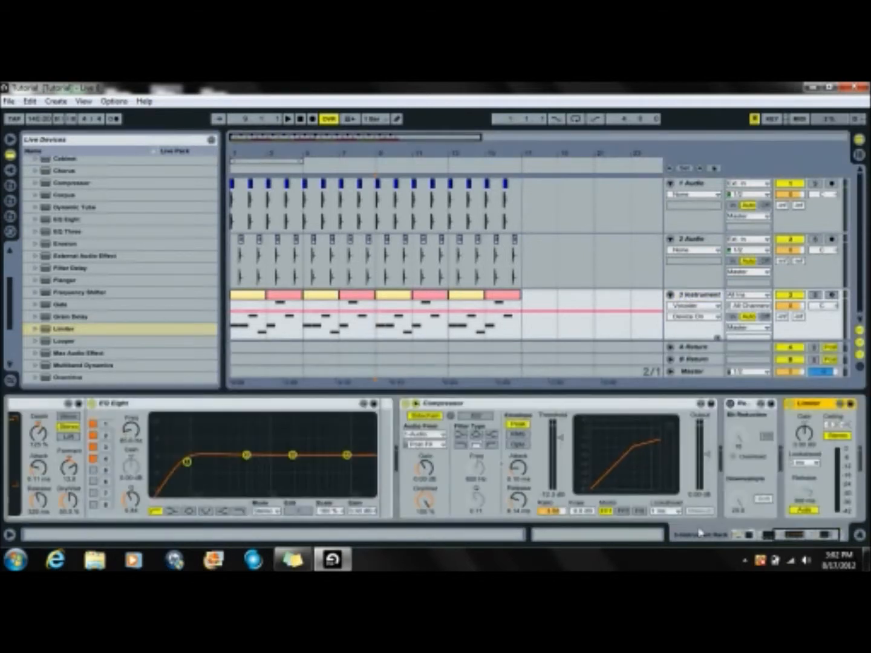
pyautogui.moveTo(803, 535); pyautogui.dragTo(743, 537)
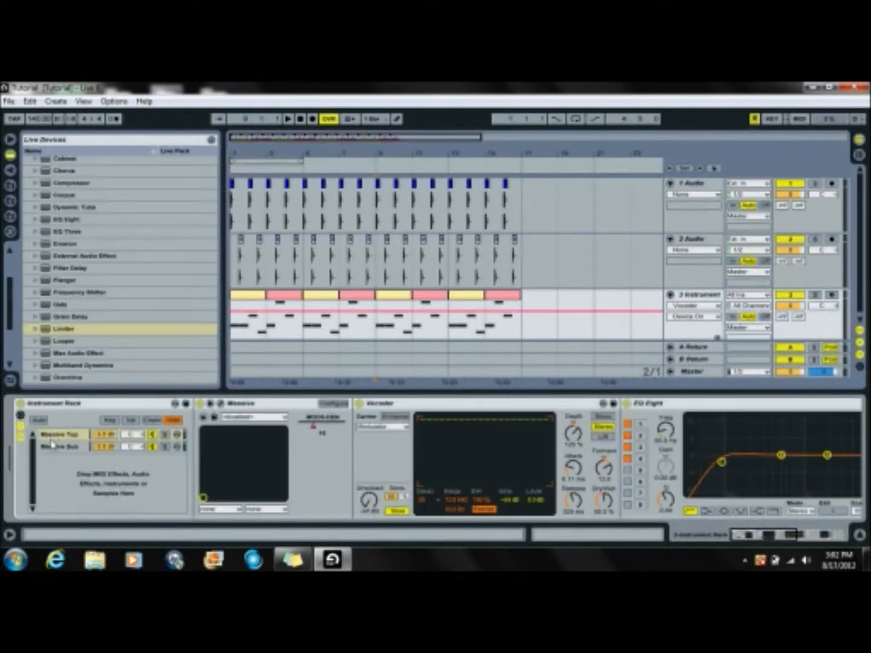
pyautogui.click(218, 408)
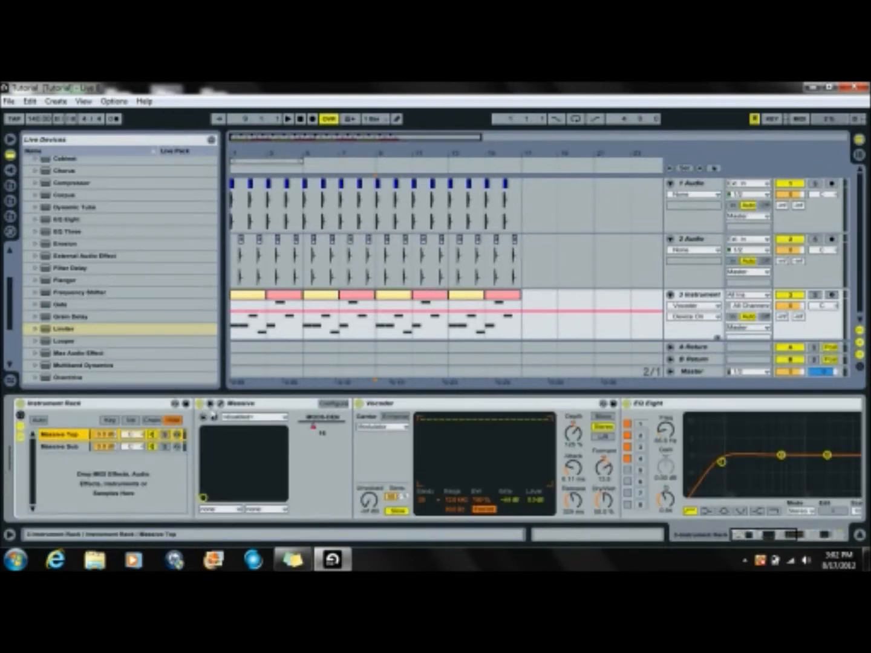
pyautogui.click(221, 404)
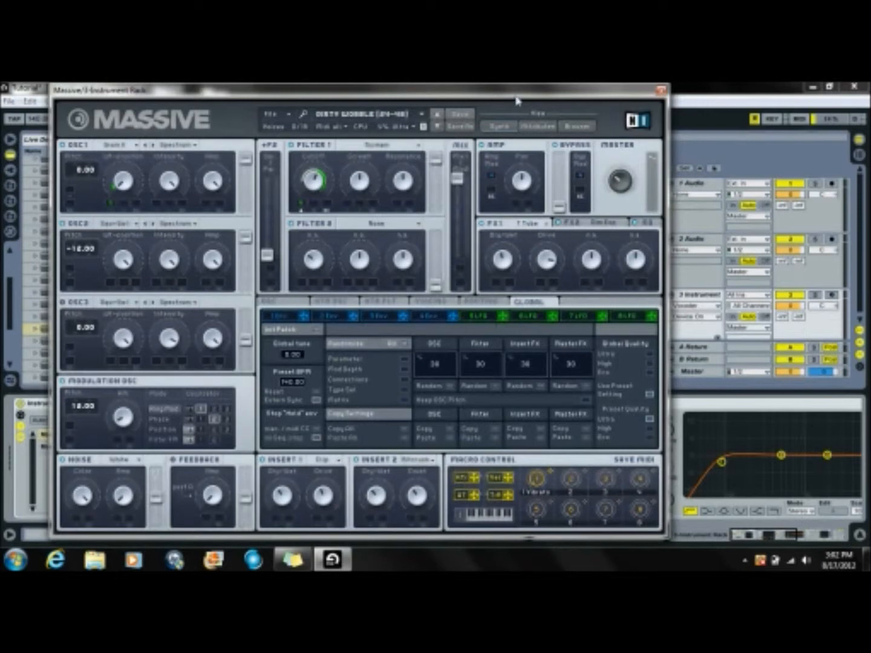
pyautogui.moveTo(516, 105); pyautogui.dragTo(529, 101)
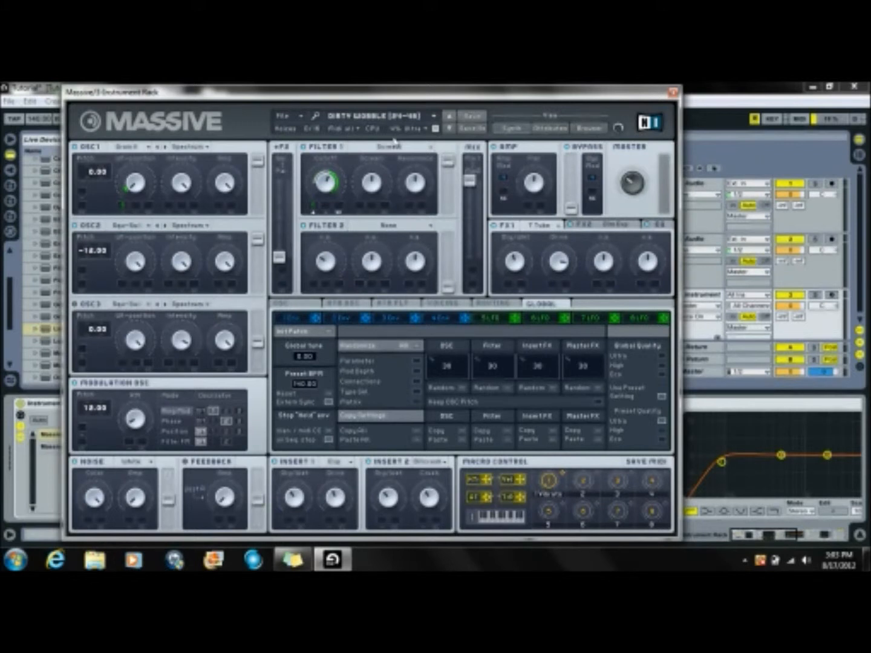
# - Choose the Digigrain II wavetable for oscillator 1 and Square-Saw I for oscillator 2
pyautogui.click(147, 149)
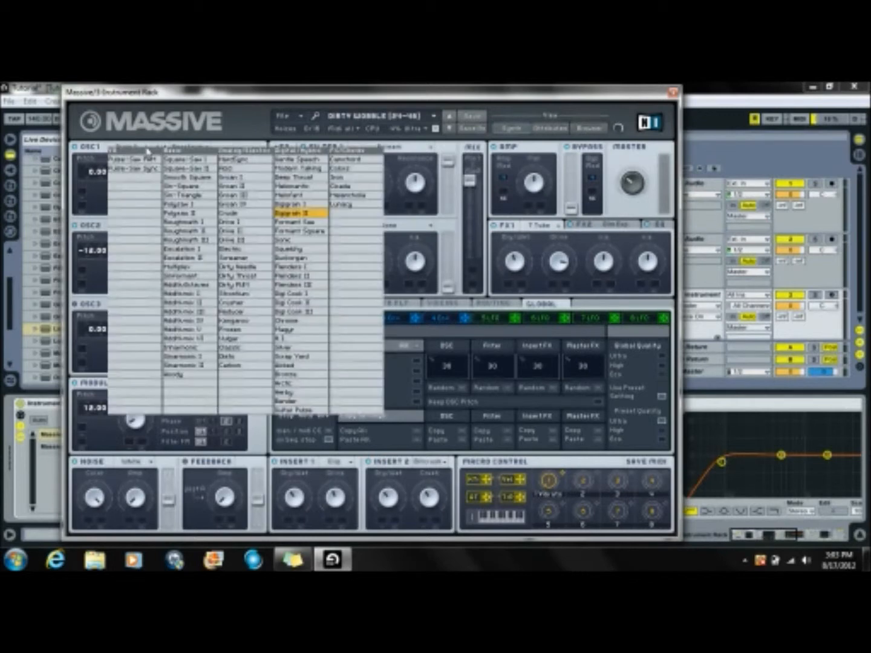
pyautogui.click(297, 213)
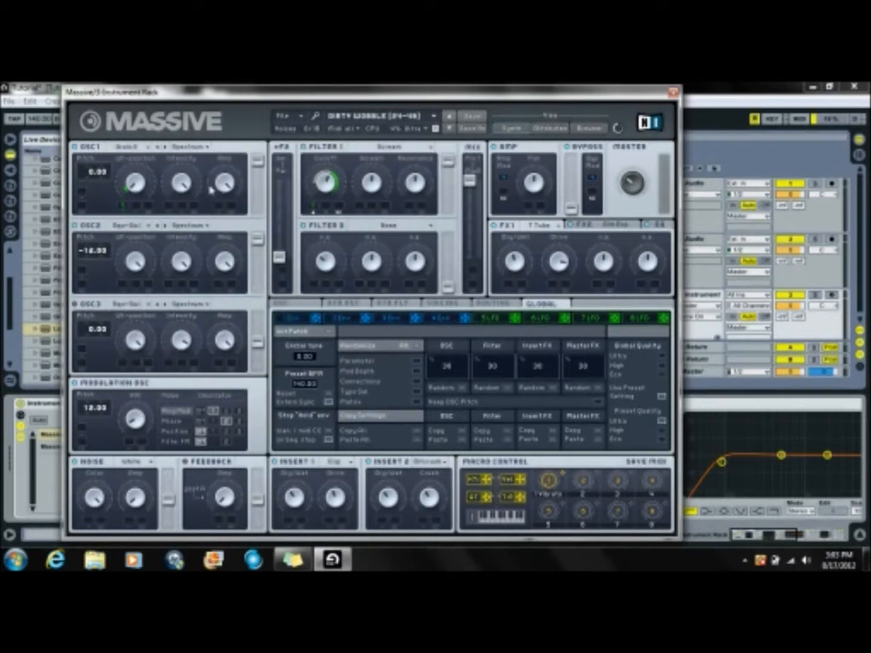
pyautogui.moveTo(145, 180); pyautogui.dragTo(145, 182)
pyautogui.click(128, 229)
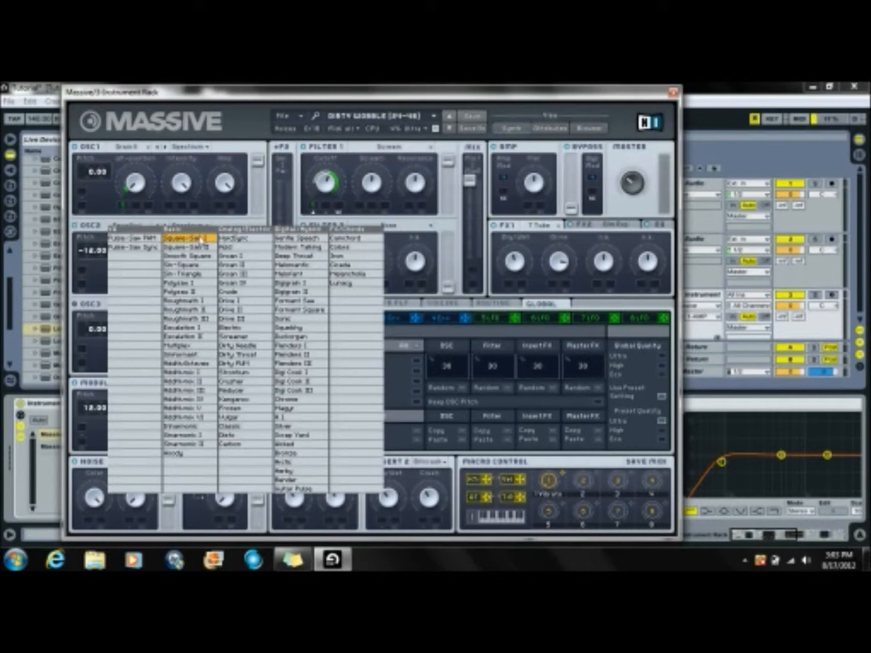
pyautogui.click(201, 240)
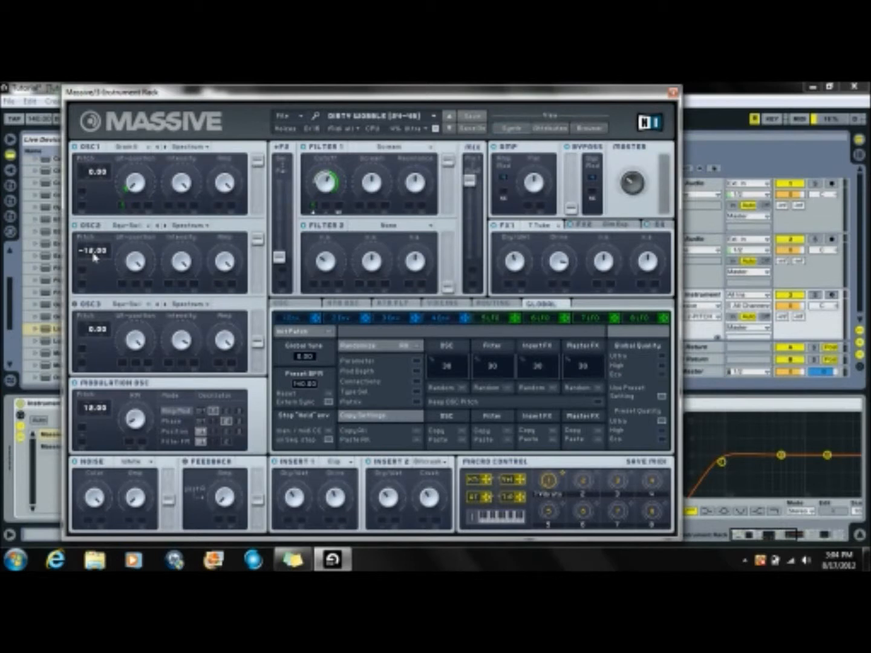
# - Set oscillator 2's pitch to -12.00 and the modulation oscillator to Phase mode on oscillator 2
pyautogui.moveTo(93, 258); pyautogui.dragTo(153, 285)
pyautogui.doubleClick(97, 254)
pyautogui.click(226, 422)
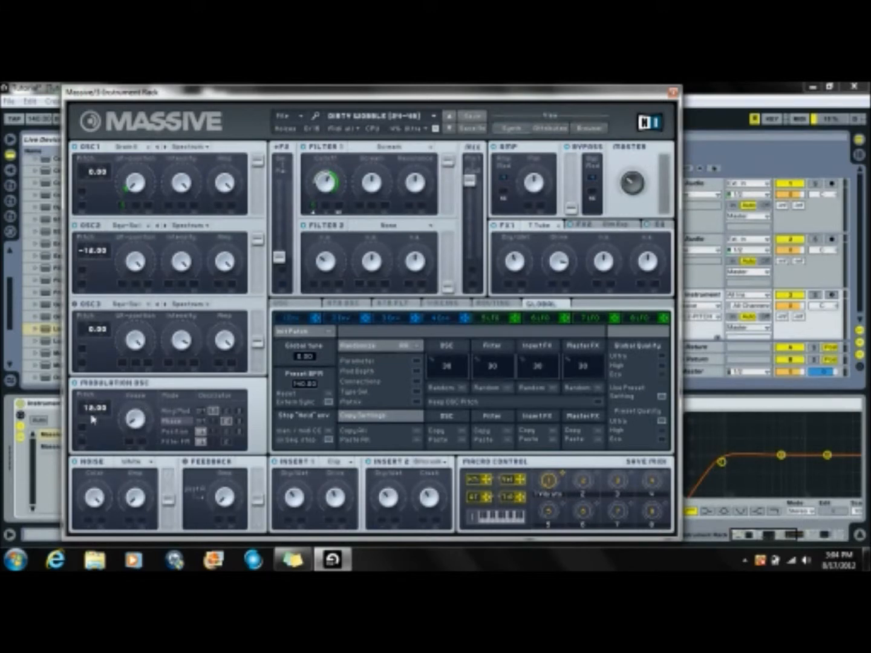
# - Set Filter 1 to the Scream type and adjust its cutoff
pyautogui.click(379, 154)
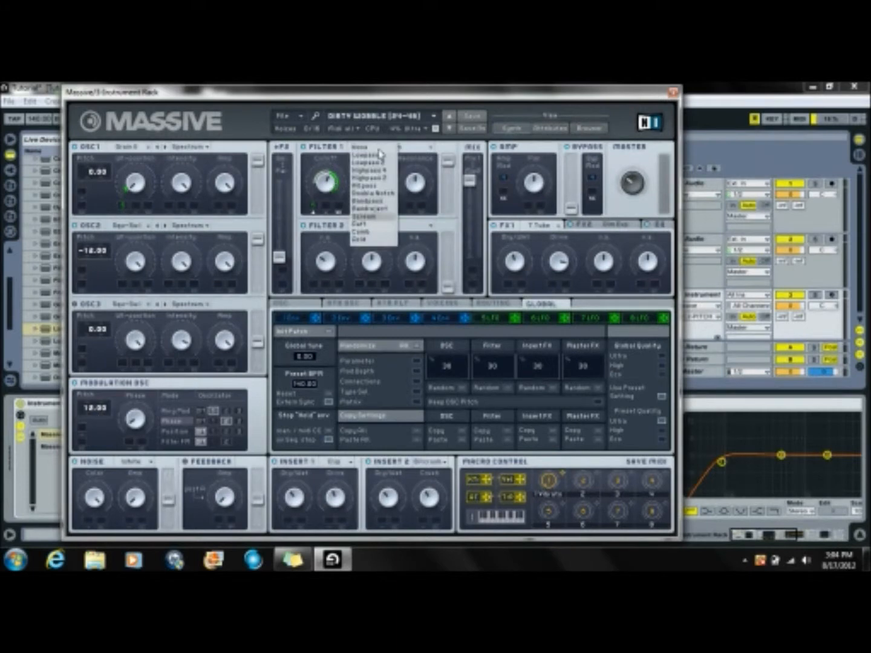
pyautogui.click(376, 218)
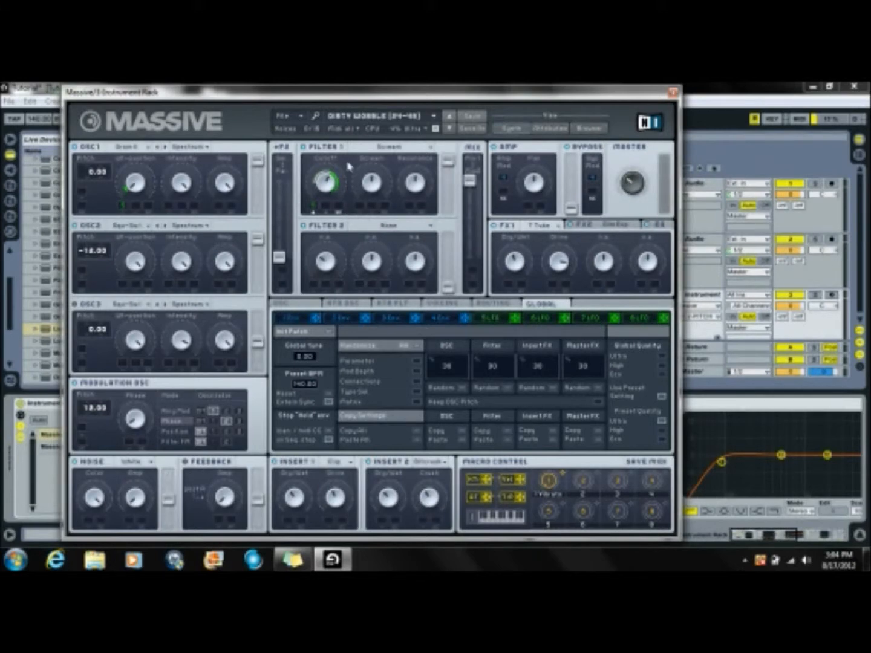
pyautogui.moveTo(329, 197); pyautogui.dragTo(334, 193)
# - Set FX1 to Tele Tube and bring up the FX2 and EQ settings
pyautogui.click(546, 226)
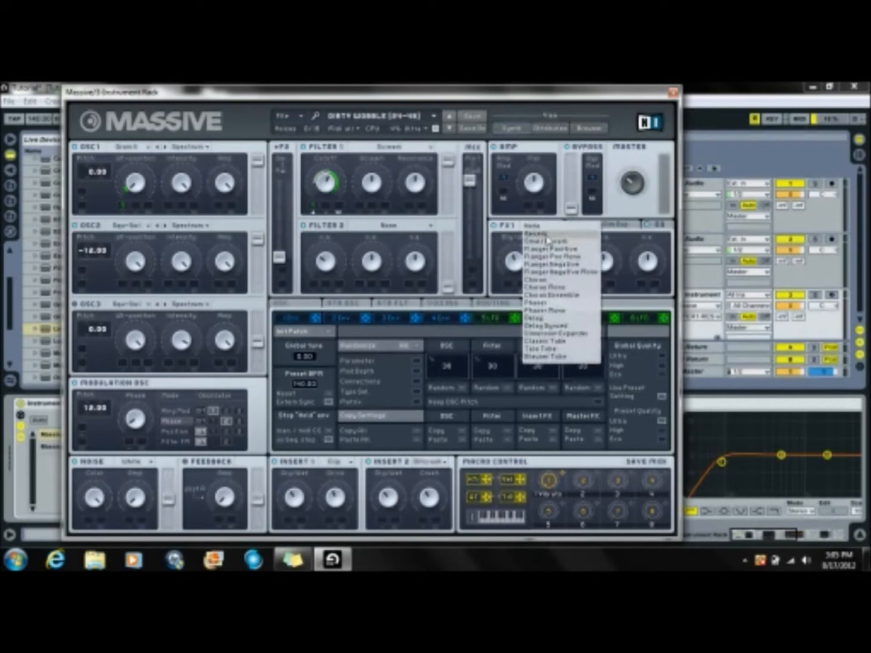
pyautogui.click(552, 349)
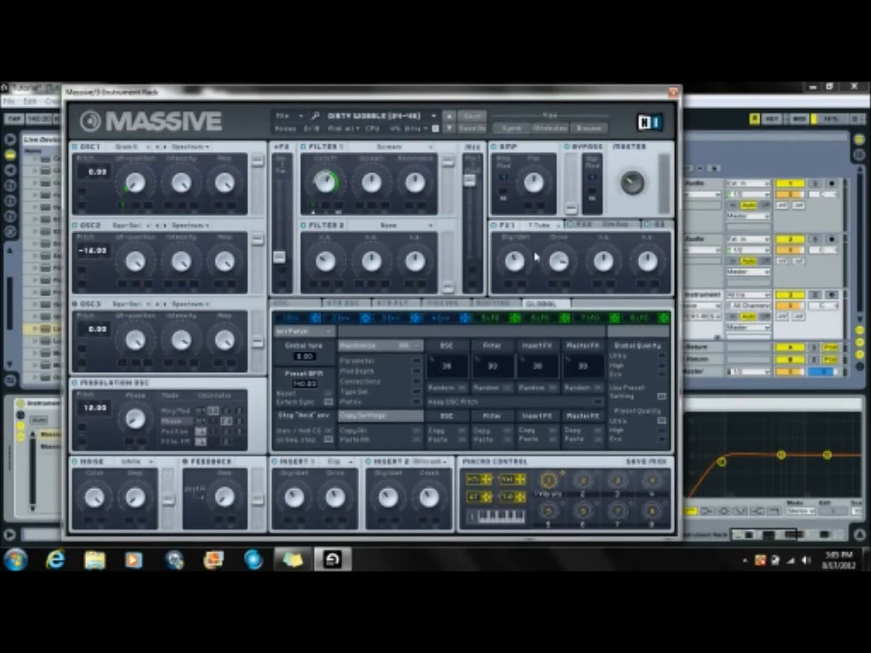
pyautogui.click(615, 227)
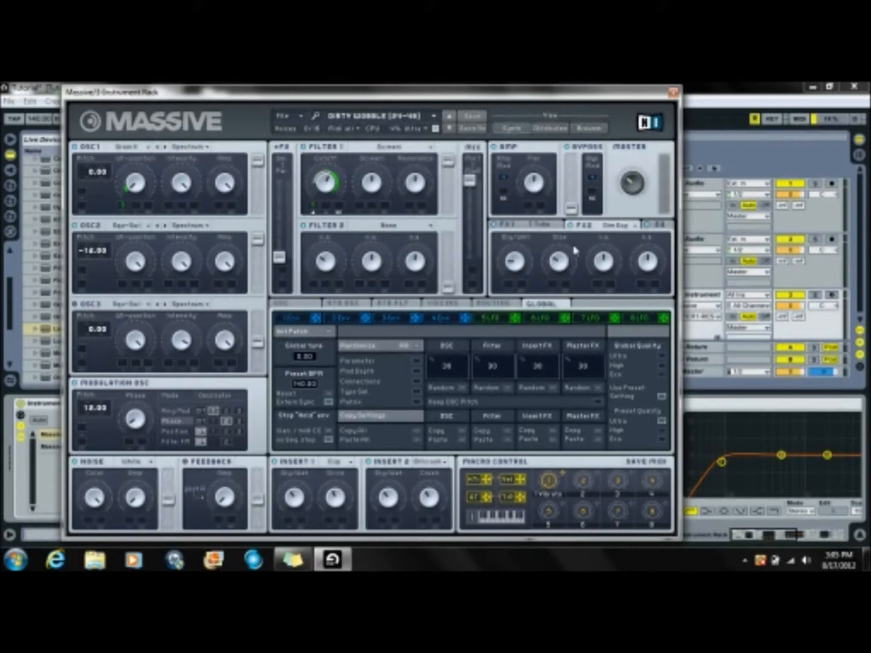
pyautogui.click(651, 224)
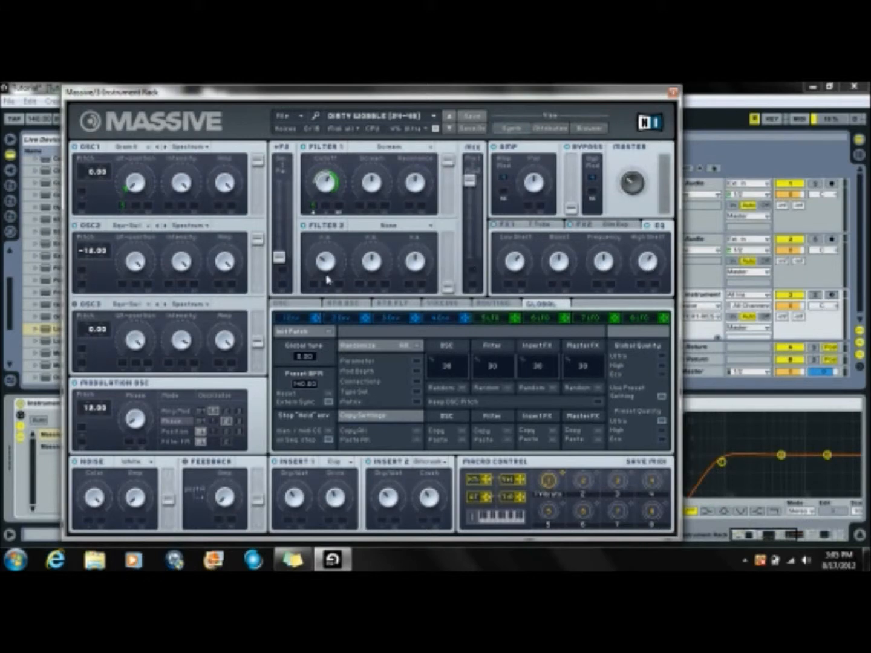
# - Go through the oscillator and keytracking pages to the voicing settings and select Monophon
pyautogui.click(304, 302)
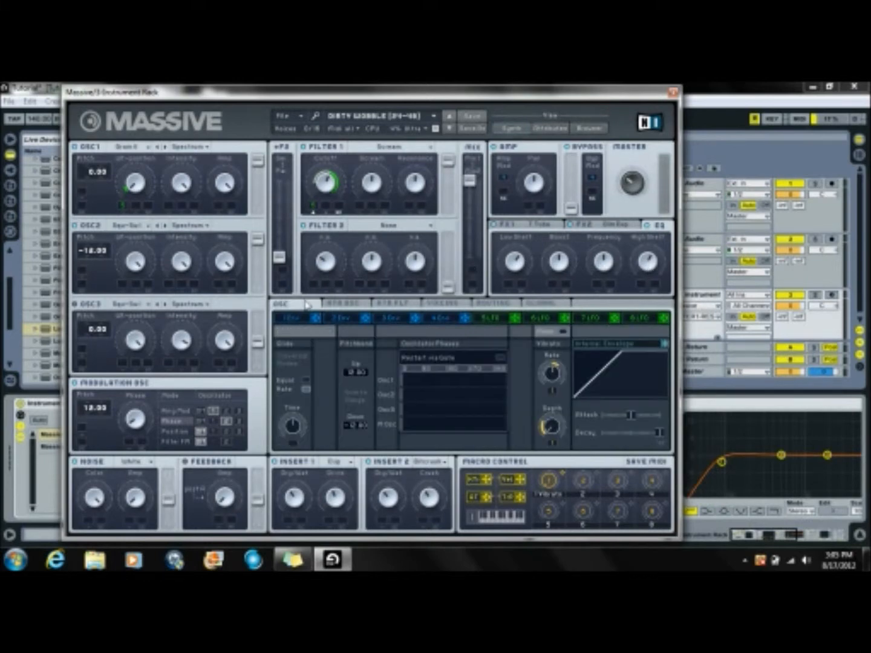
pyautogui.click(343, 303)
pyautogui.click(393, 302)
pyautogui.click(439, 304)
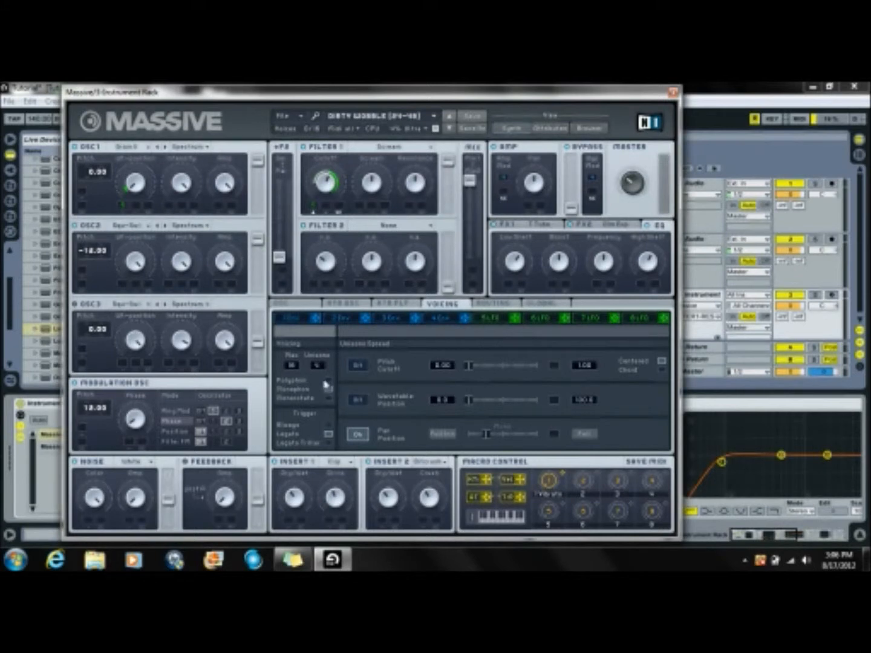
pyautogui.click(328, 381)
pyautogui.click(329, 390)
# - Set Insert 1 to Hardclipper and Insert 2 to Bitcrusher
pyautogui.click(343, 463)
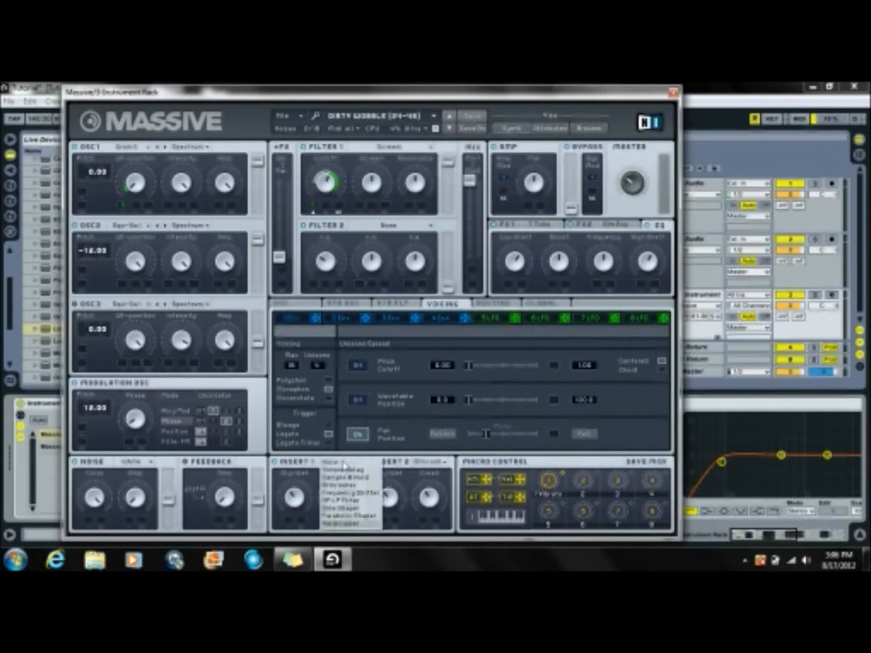
pyautogui.click(344, 524)
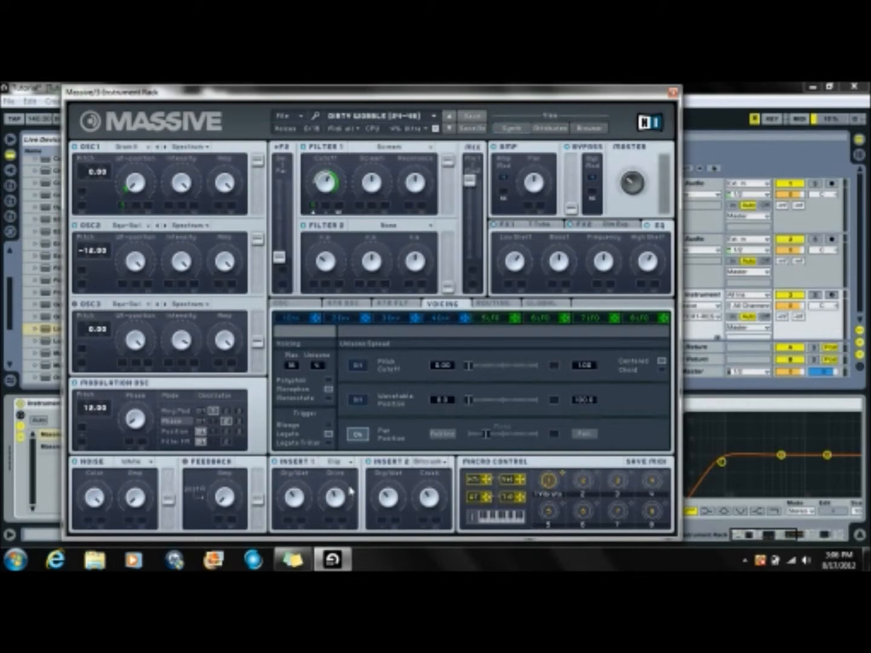
pyautogui.click(347, 462)
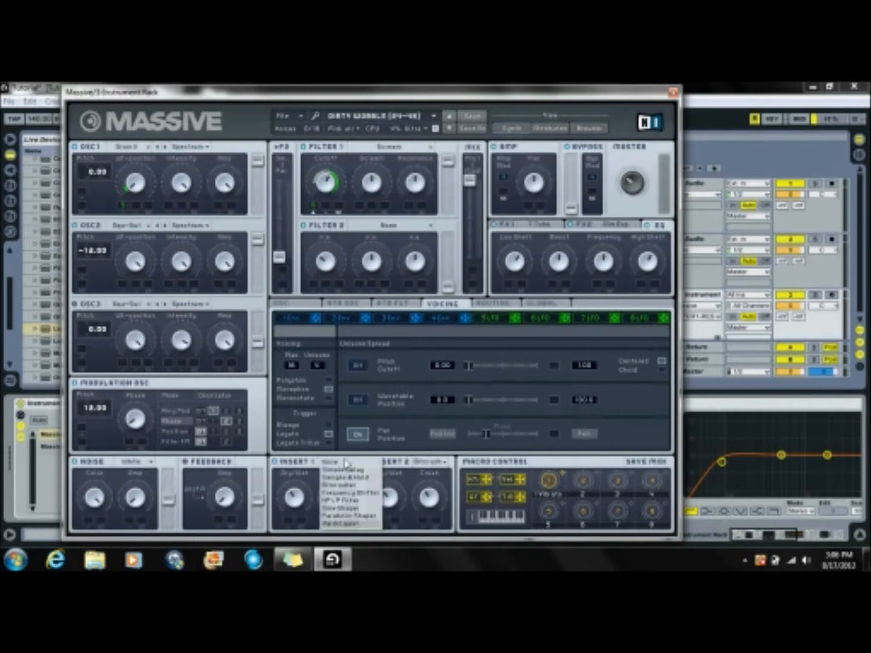
pyautogui.click(338, 524)
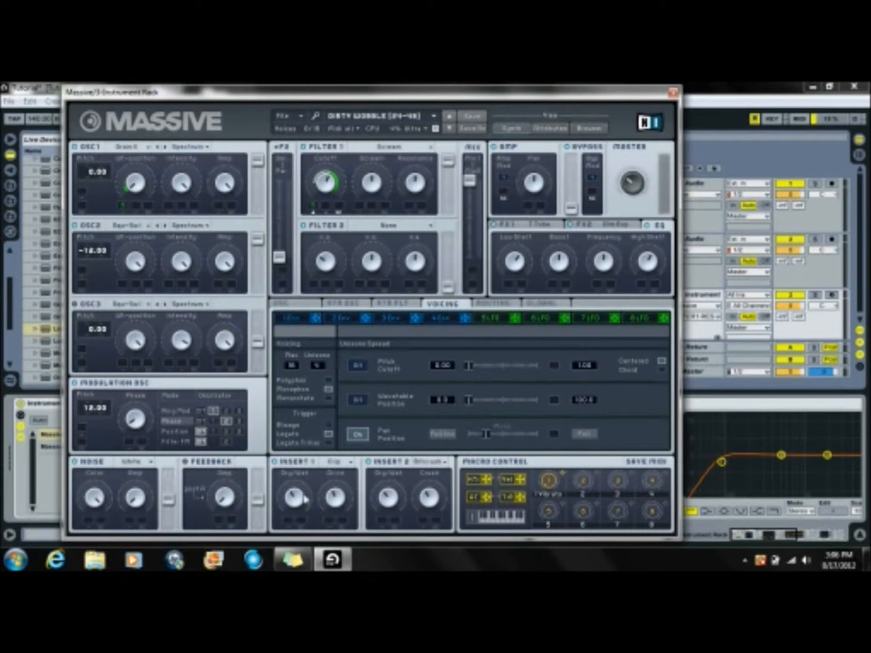
pyautogui.click(420, 464)
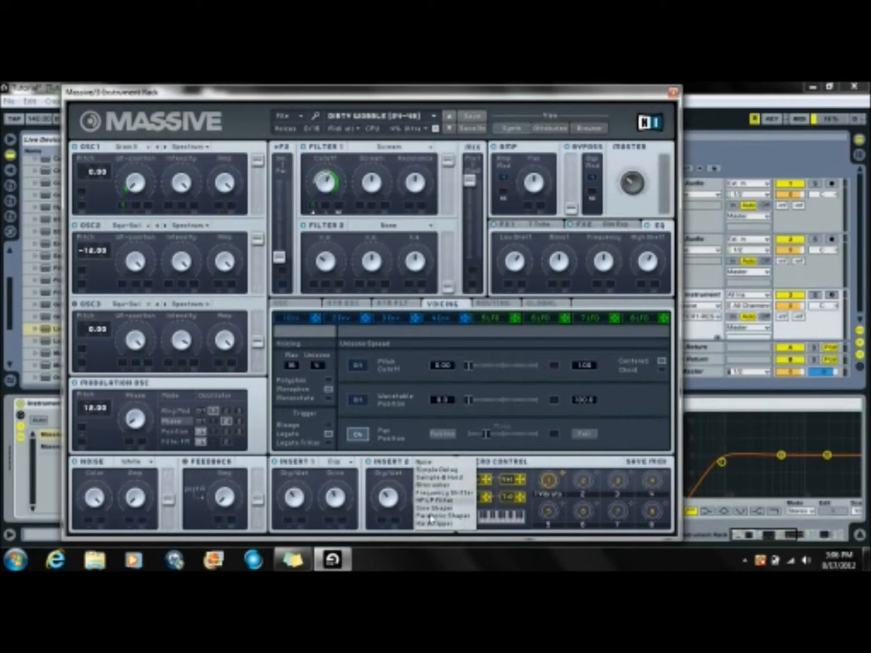
pyautogui.click(434, 485)
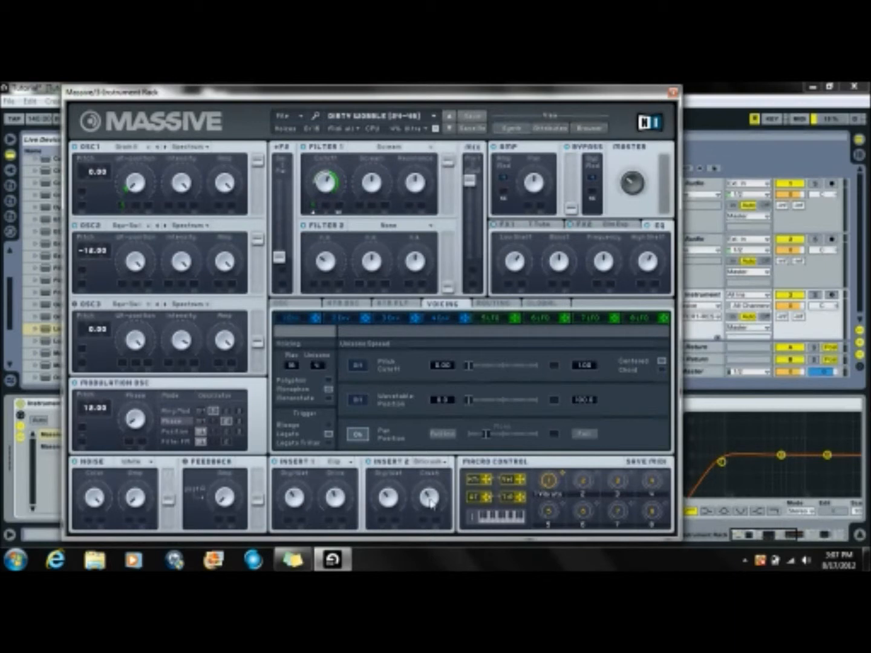
# - Toggle LFO 5's Sync option and assign LFO 5 to Filter 1's cutoff and oscillator 1's wavetable position
pyautogui.click(493, 324)
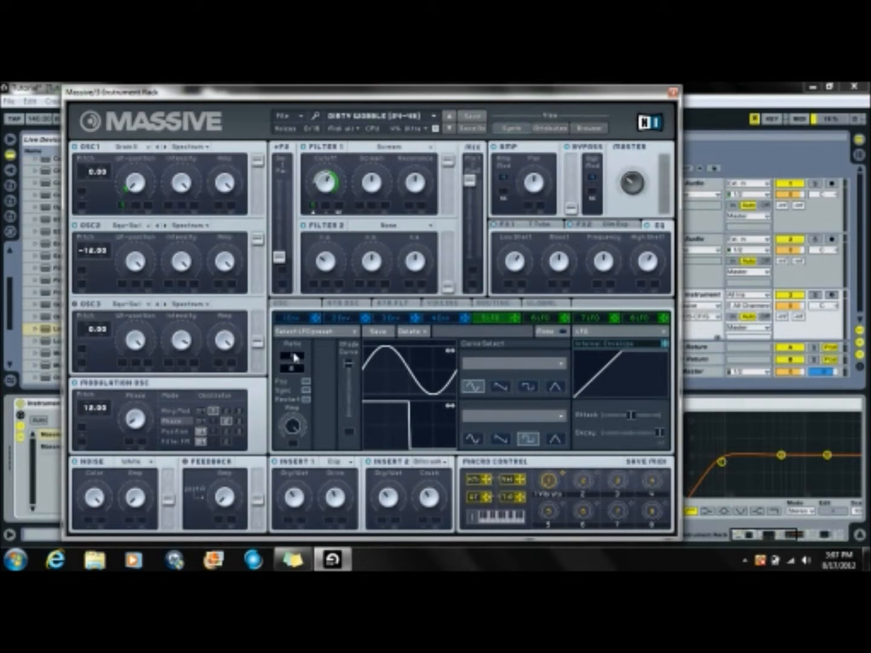
pyautogui.click(306, 391)
pyautogui.click(306, 394)
pyautogui.click(306, 395)
pyautogui.click(306, 394)
pyautogui.moveTo(514, 319); pyautogui.dragTo(314, 209)
pyautogui.moveTo(516, 325); pyautogui.dragTo(124, 207)
# - Close the Massive editor and device chain, and return the overridden parameters to the arrangement's automation
pyautogui.click(672, 91)
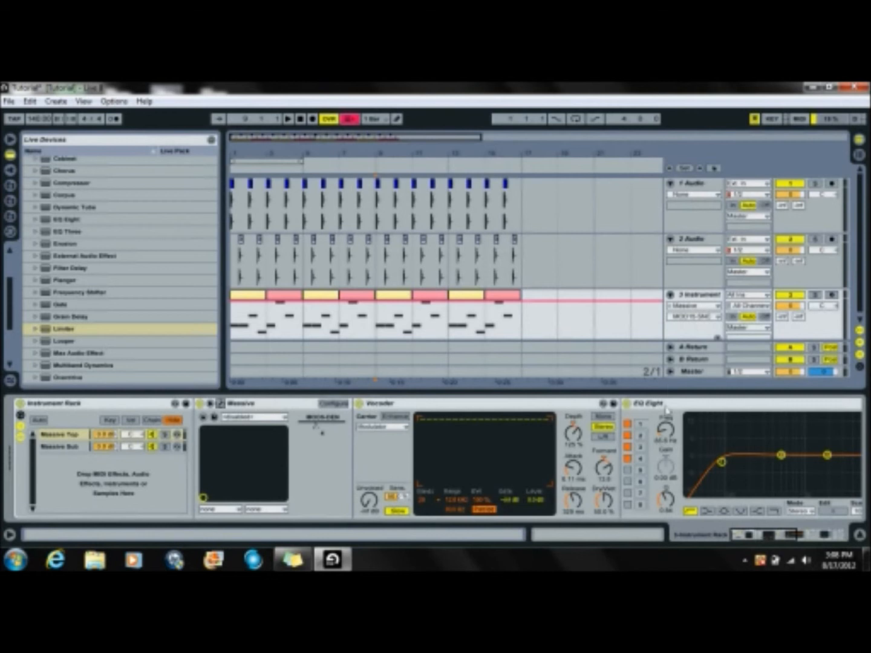
pyautogui.hotkey('ctrl', 'alt', 'l')
pyautogui.click(349, 119)
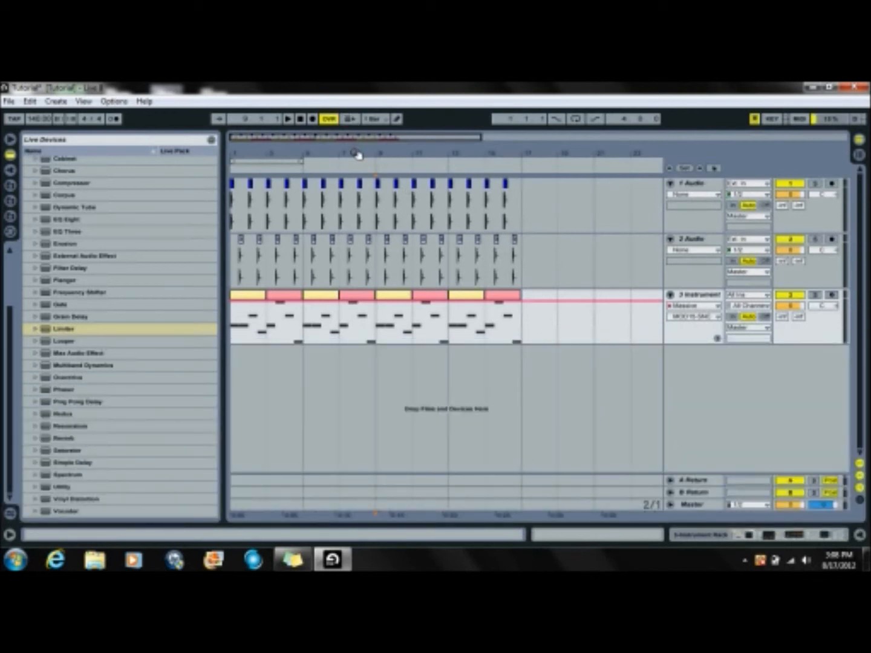
pyautogui.moveTo(356, 150); pyautogui.dragTo(356, 136)
pyautogui.click(313, 154)
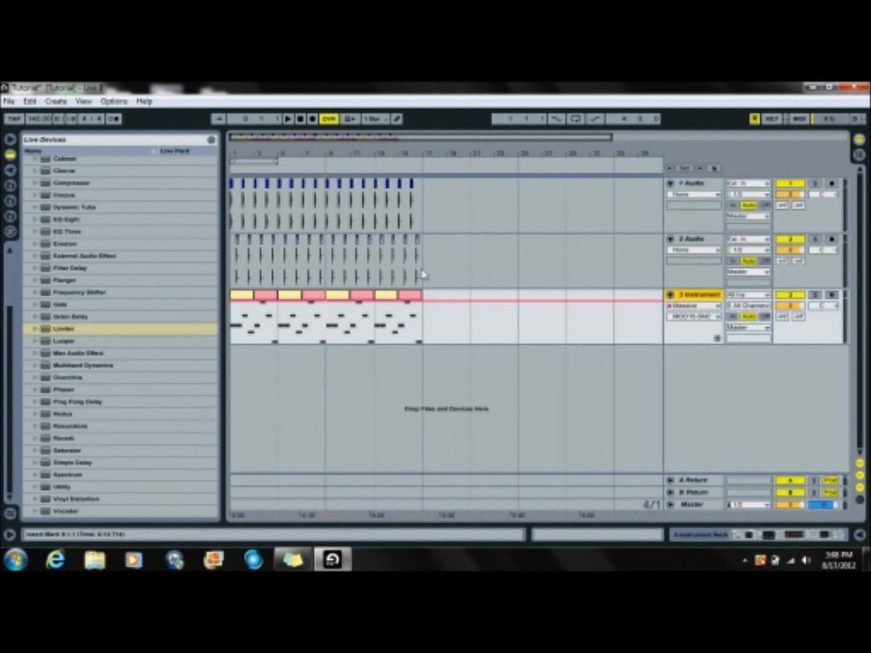